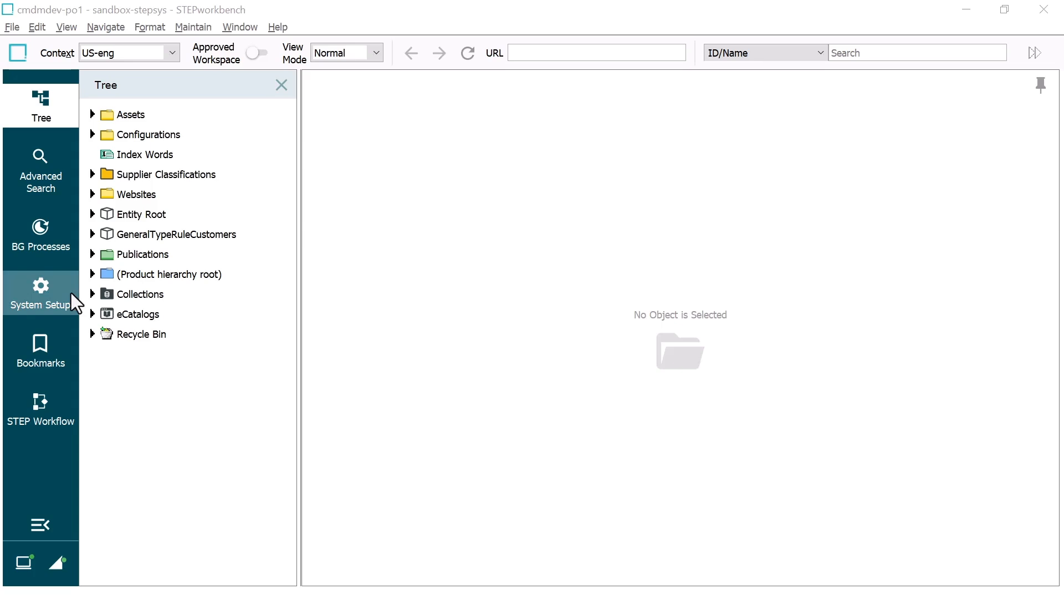
Open the match criteria of the Individual Matching - Default algorithm under Match Codes and Matching Algorithms in the system setup.
click(71, 292)
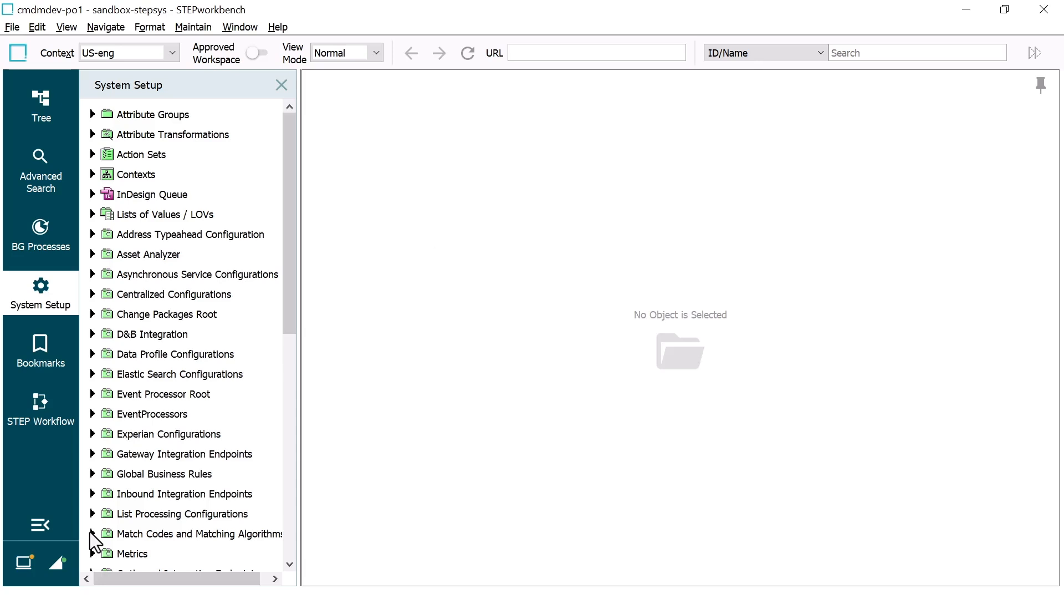
click(91, 532)
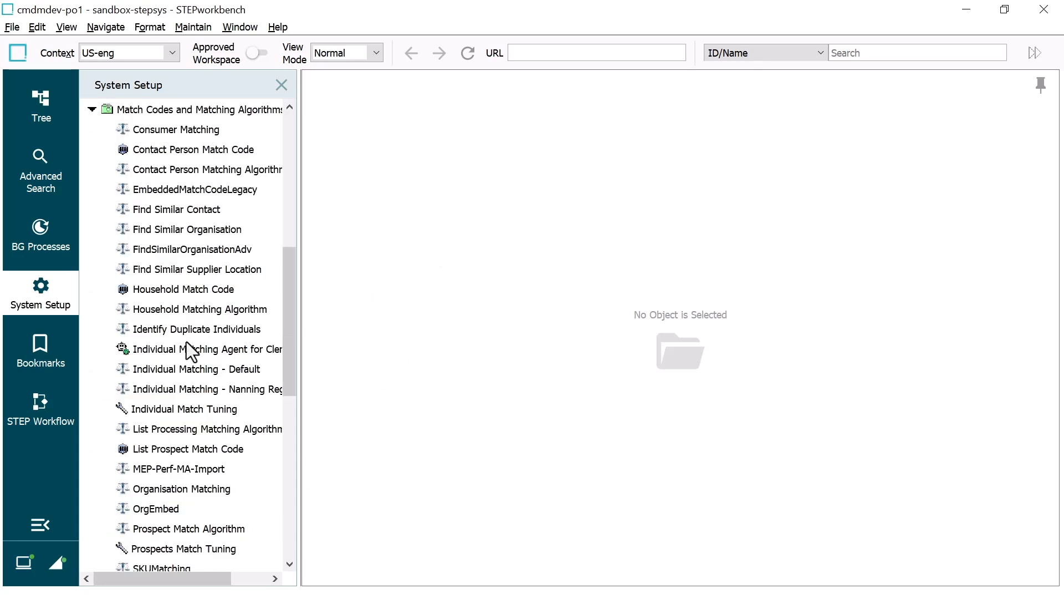
click(200, 373)
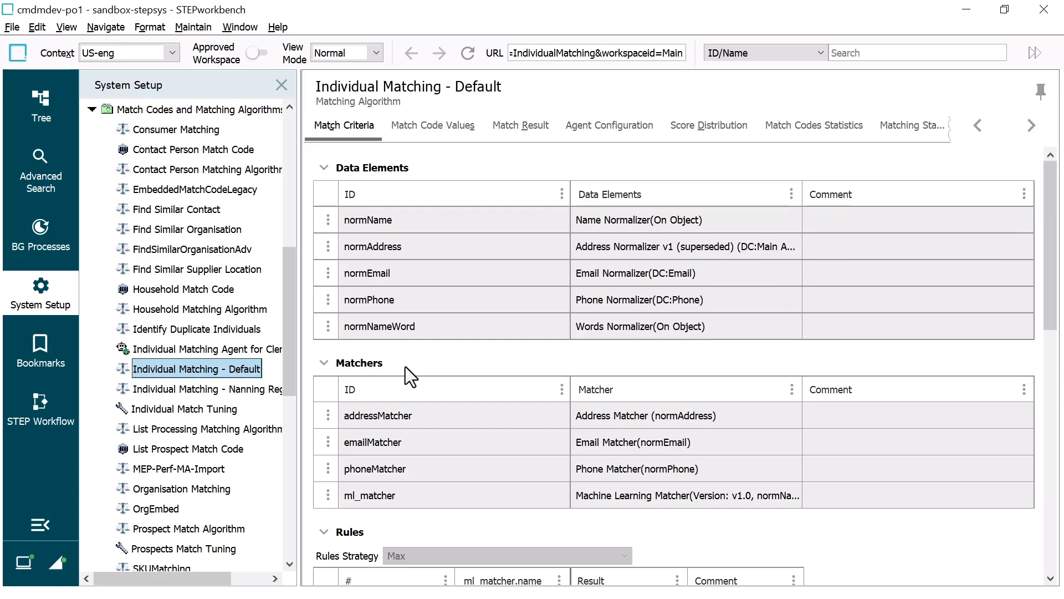
click(341, 128)
Open the decision table for editing and add a data element normAddressV2 of type Address Normalizer v2.
drag(1051, 247, 1030, 504)
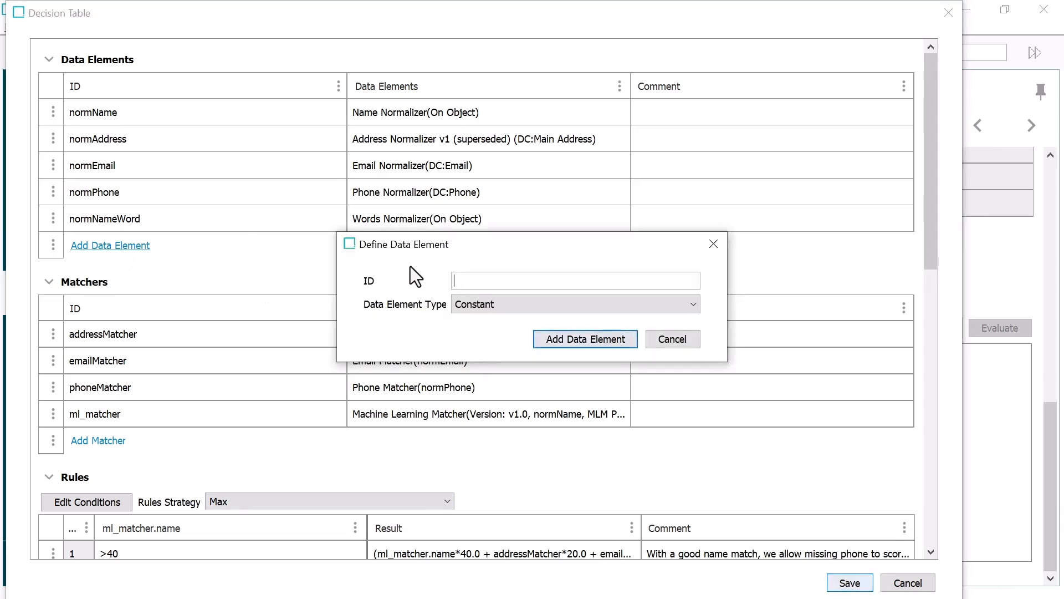
text(normAddressV2)
click(513, 306)
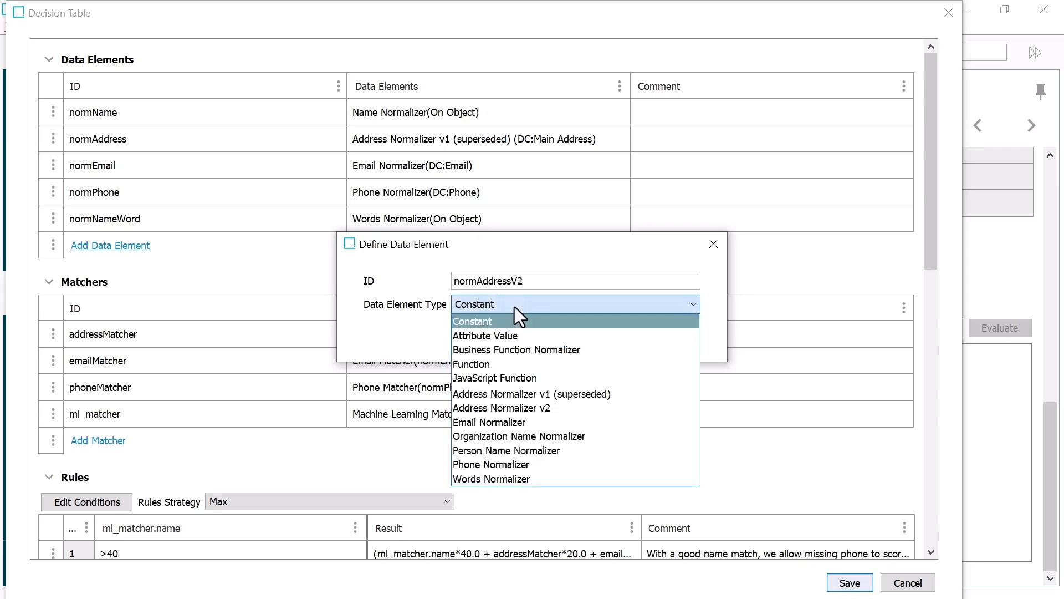
click(538, 408)
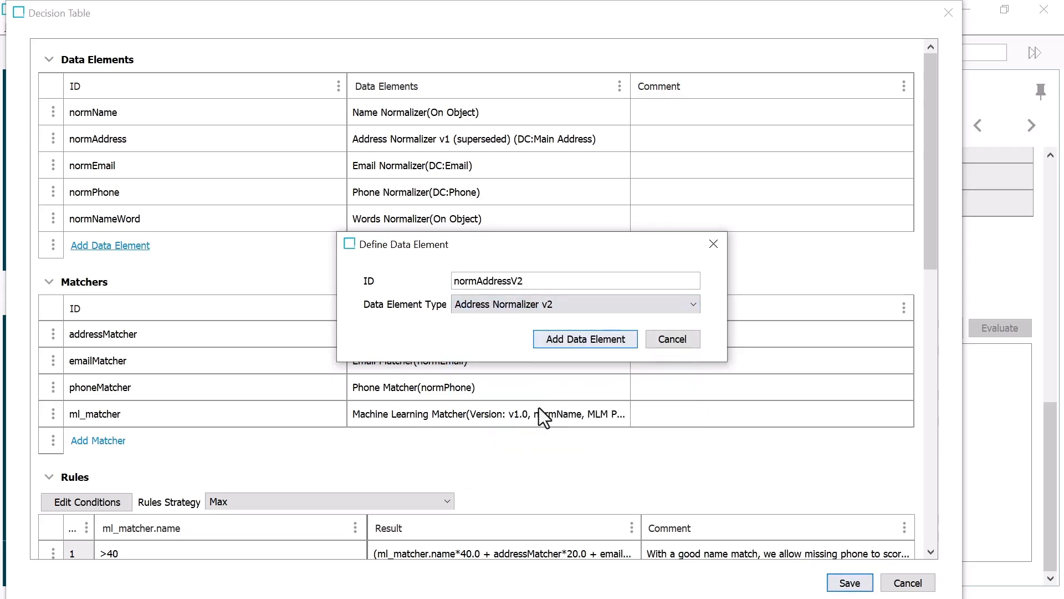
click(632, 343)
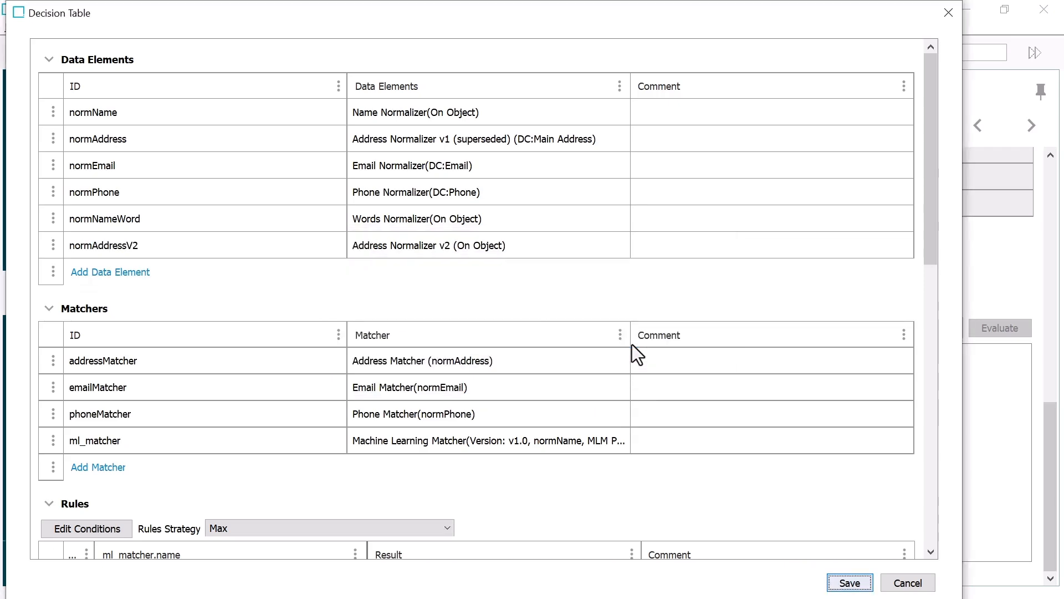
Open the normAddressV2 data element's configuration and set Use Attribute On Object to False.
click(573, 247)
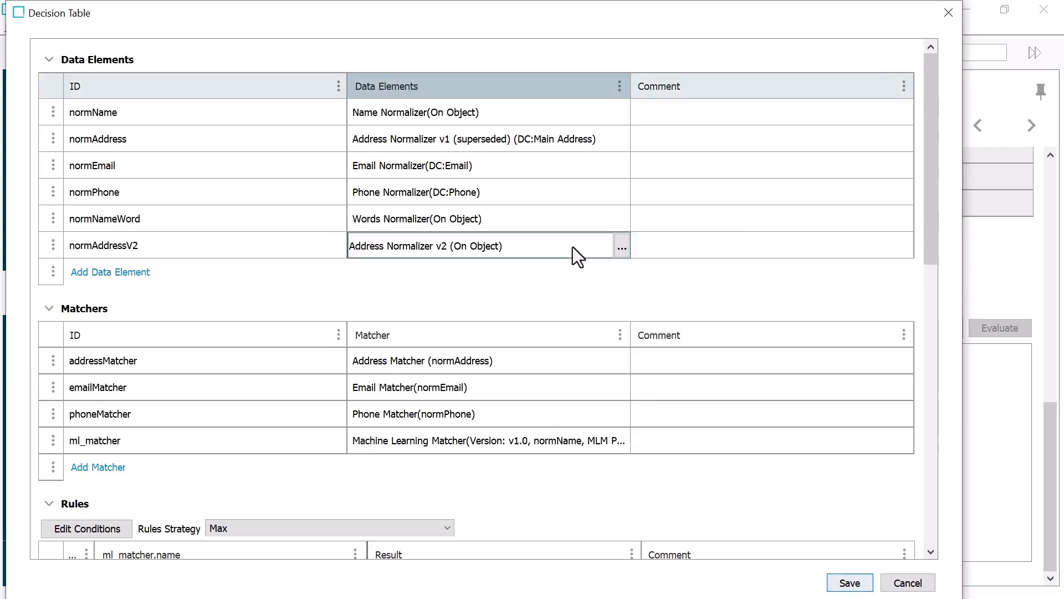
click(621, 245)
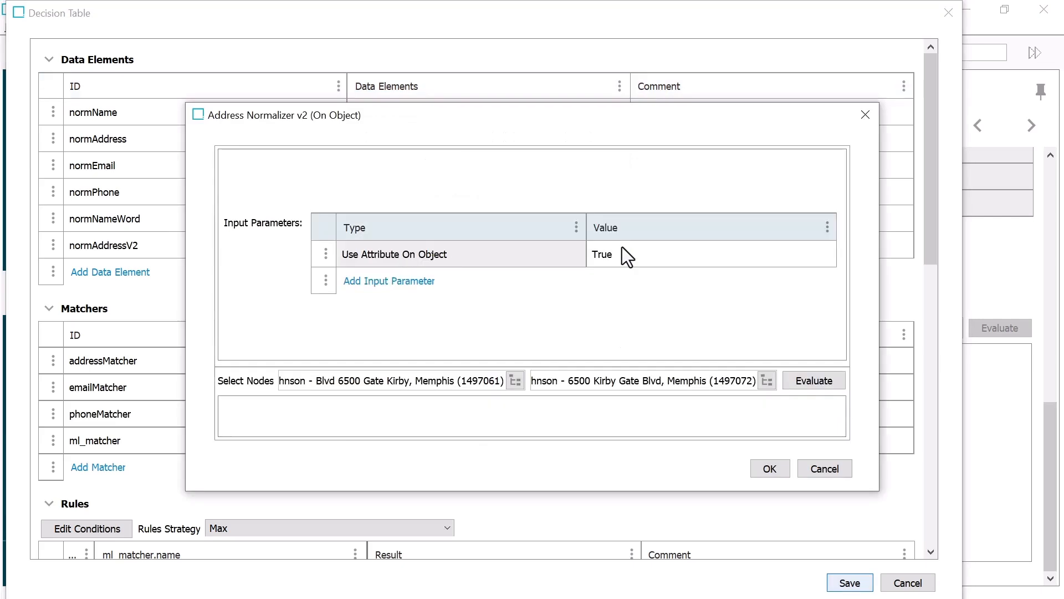
click(621, 256)
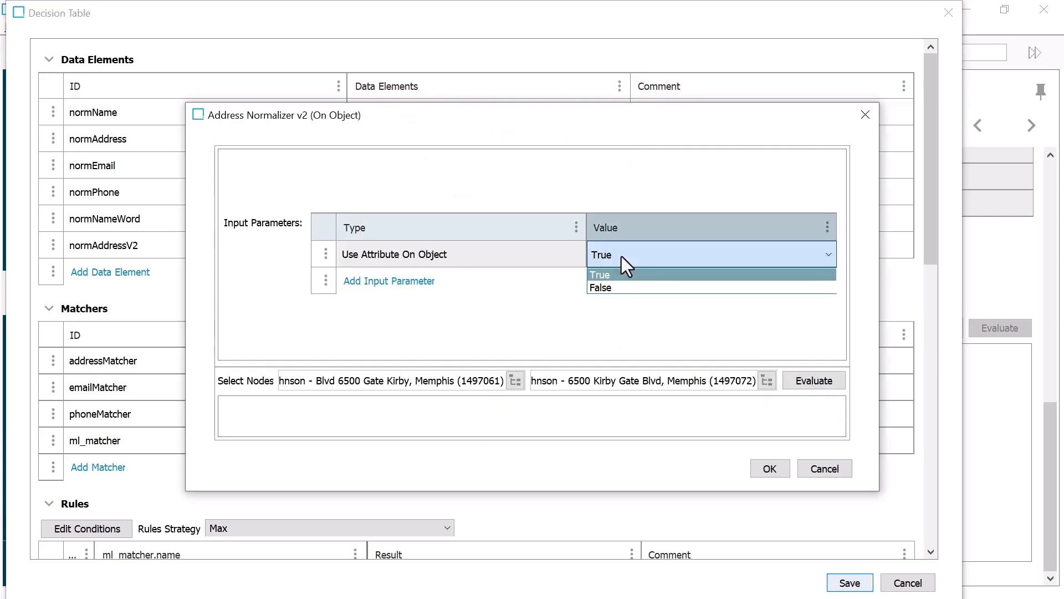
click(607, 290)
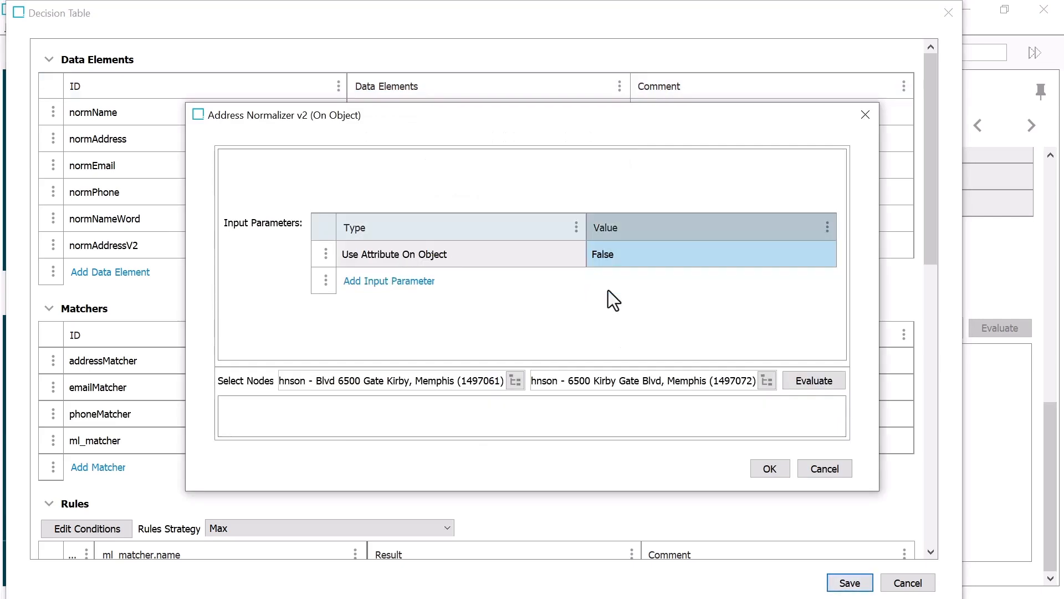
Add a Data Container input parameter to the address normalizer, using Main Address (MainAddressDataContainer).
click(407, 280)
click(532, 281)
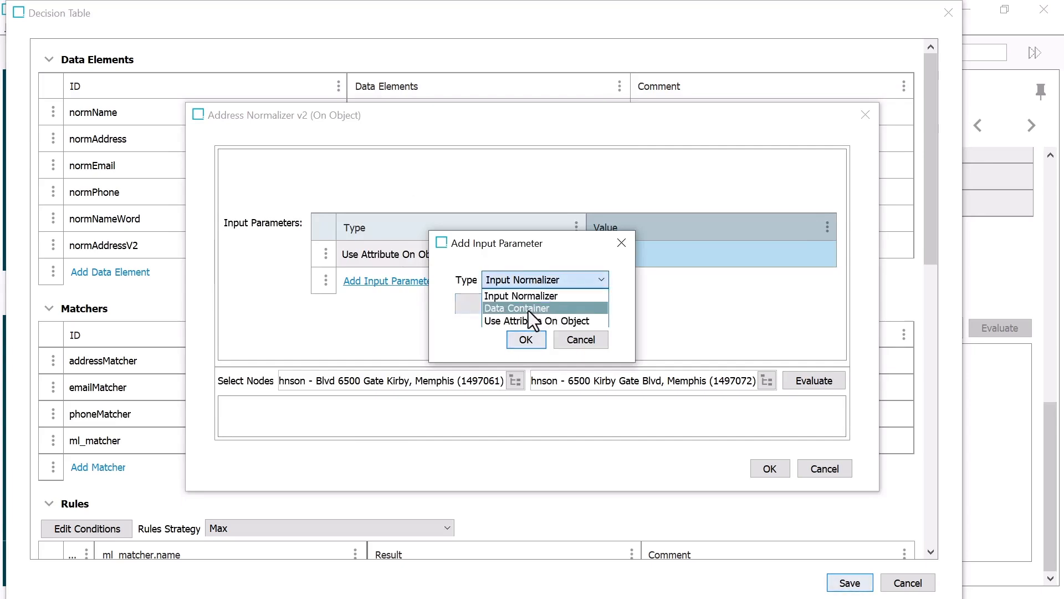
click(528, 308)
text(Main)
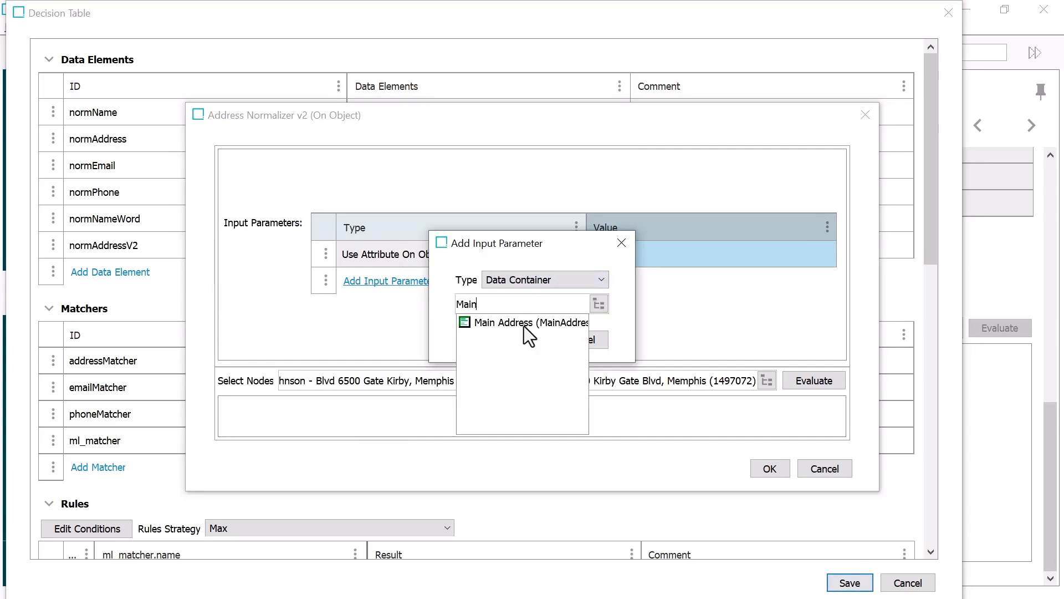
click(523, 323)
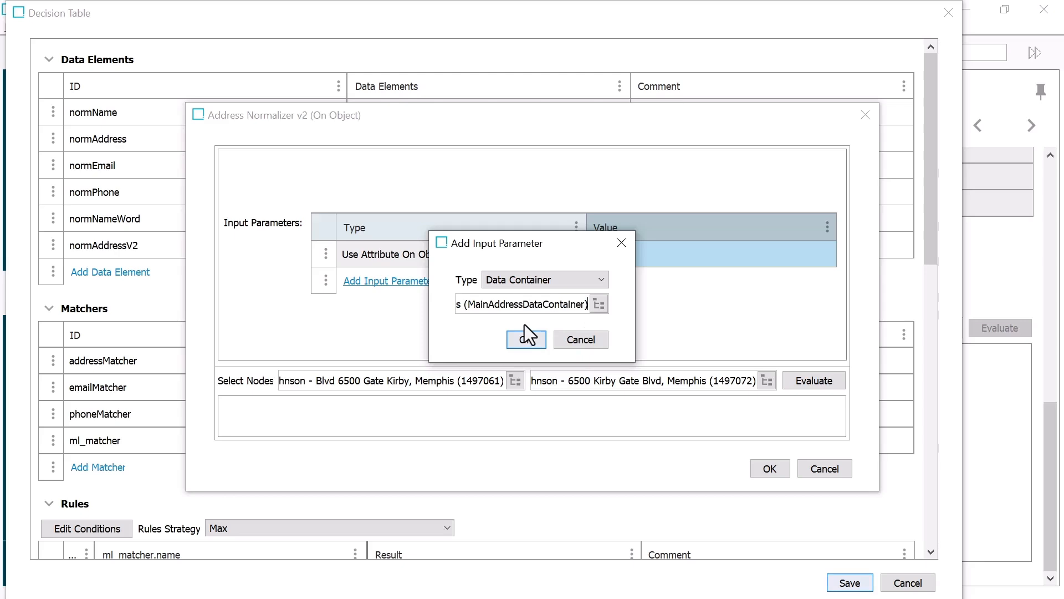
click(537, 340)
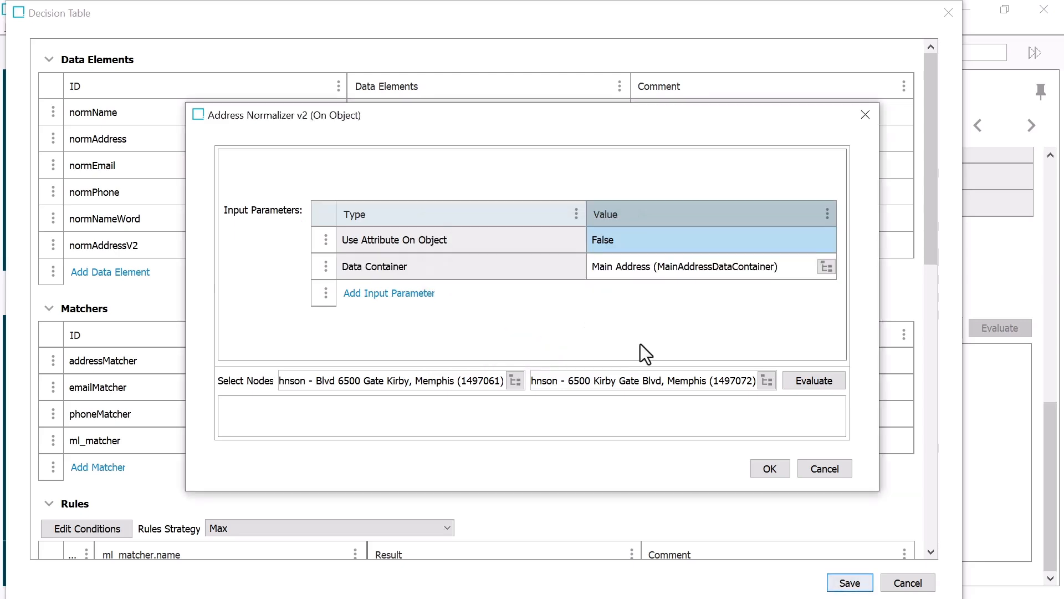
Evaluate the address normalizer on the two selected nodes, enlarge the result area to compare them, and accept the configuration.
click(837, 379)
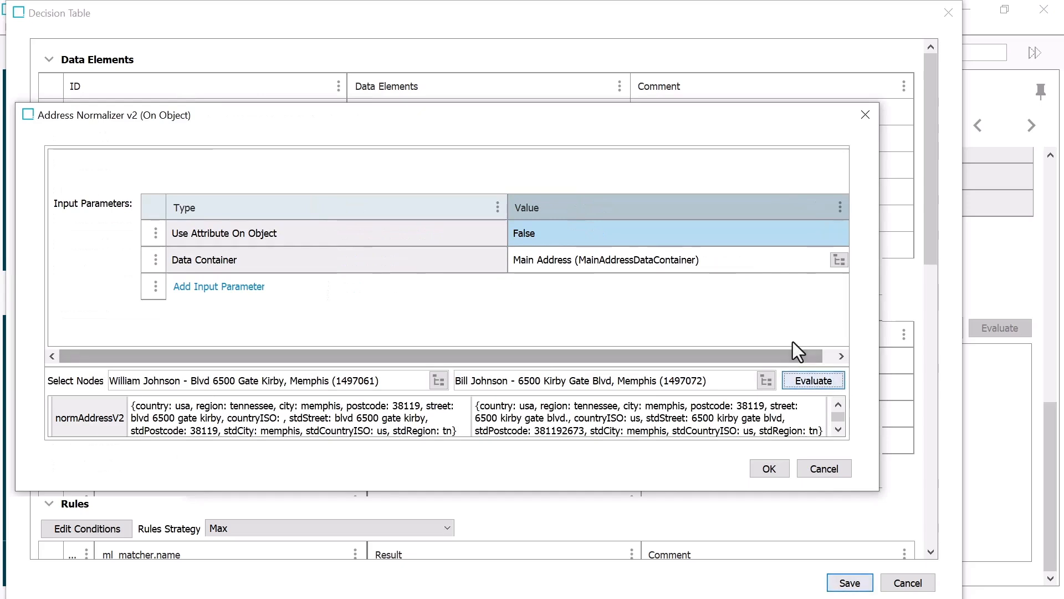
drag(776, 366, 770, 329)
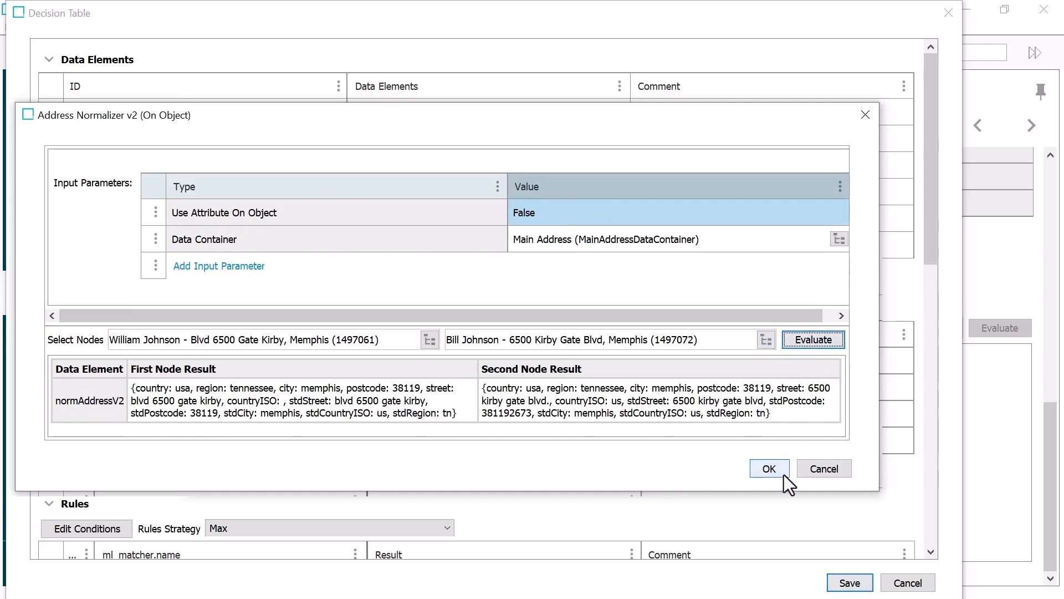
click(771, 469)
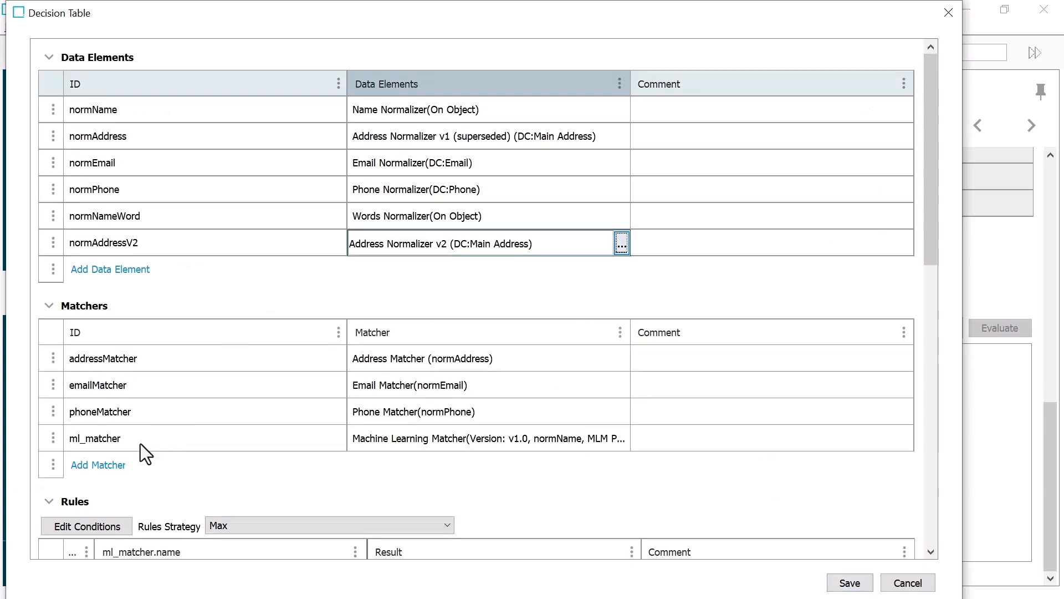
Open the ml_matcher configuration and change its version to v2.0 - 2024-10-16.
click(577, 437)
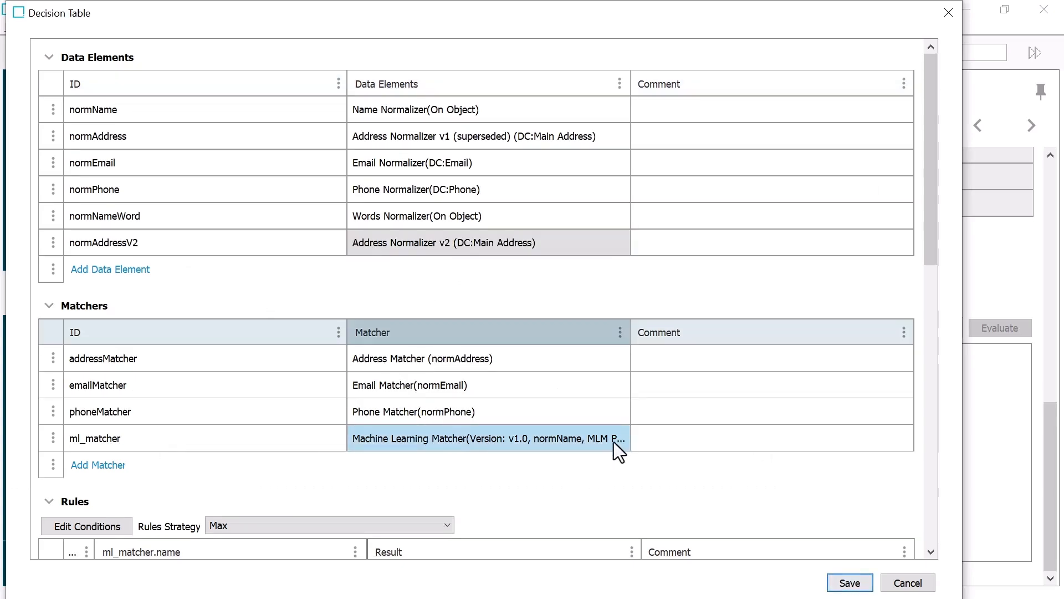
click(590, 442)
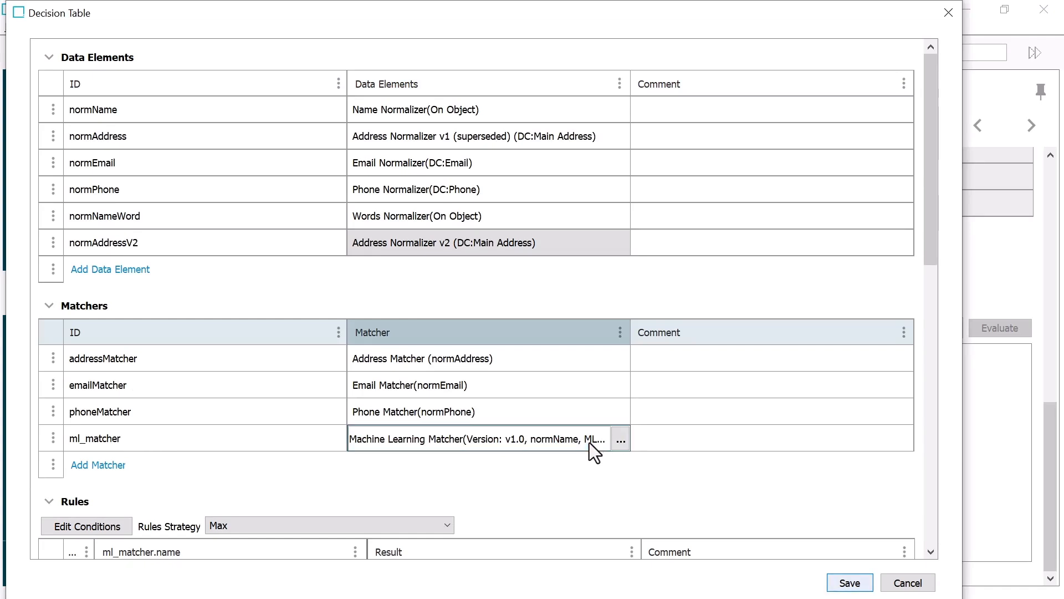
click(621, 438)
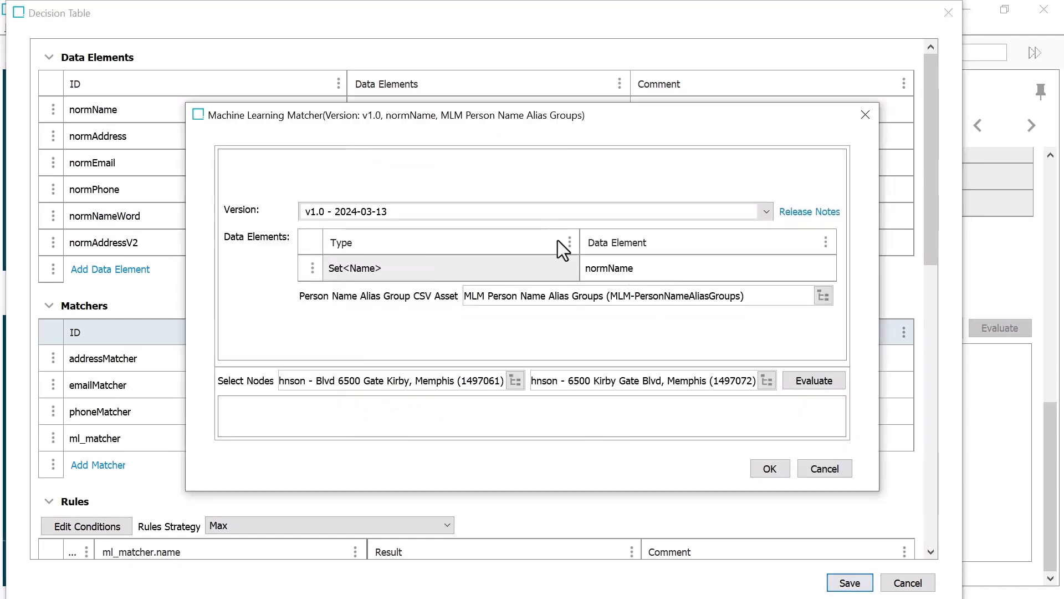
click(547, 210)
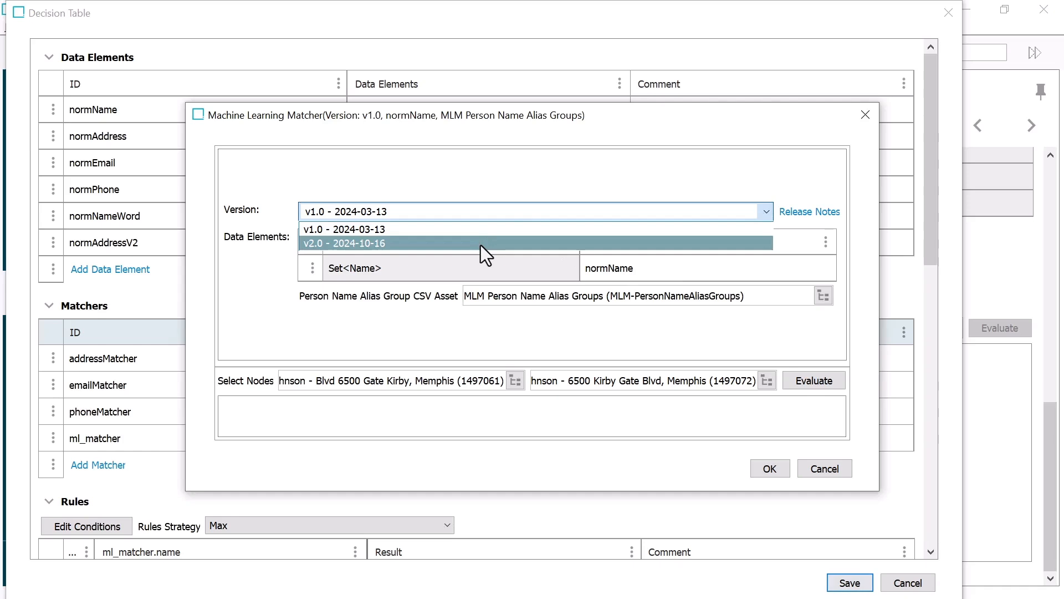
click(481, 244)
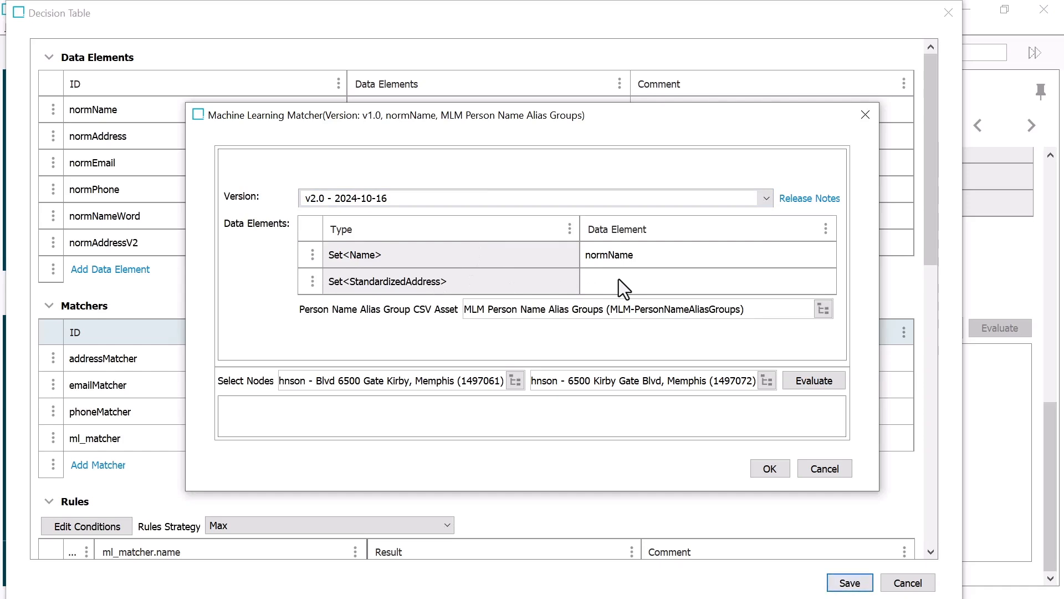
Assign normAddressV2 to the matcher's Set<StandardizedAddress> type, evaluate it on the selected nodes, and accept the configuration.
click(649, 280)
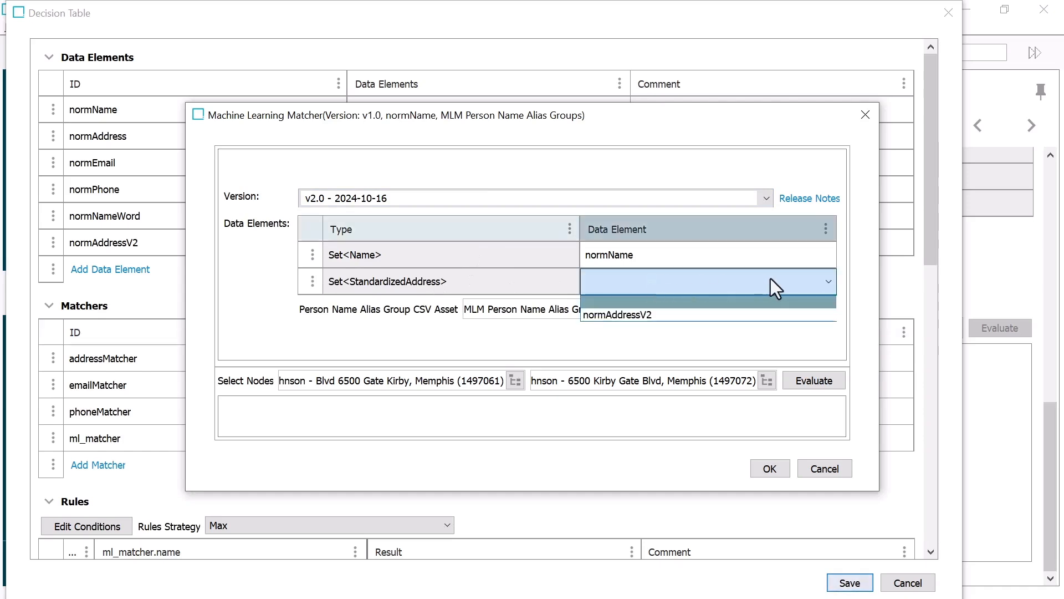
click(647, 314)
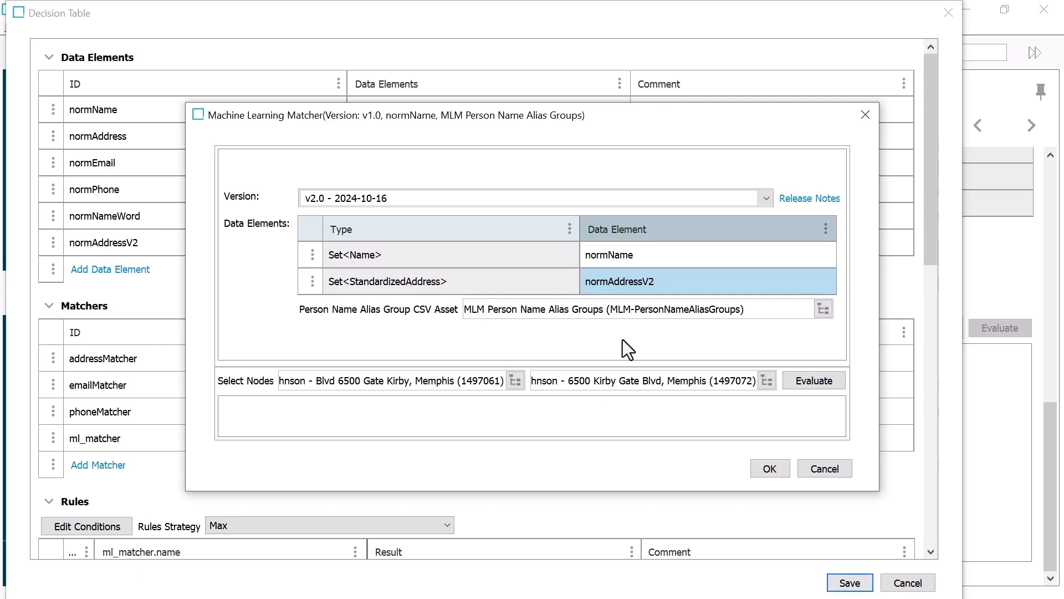
click(834, 378)
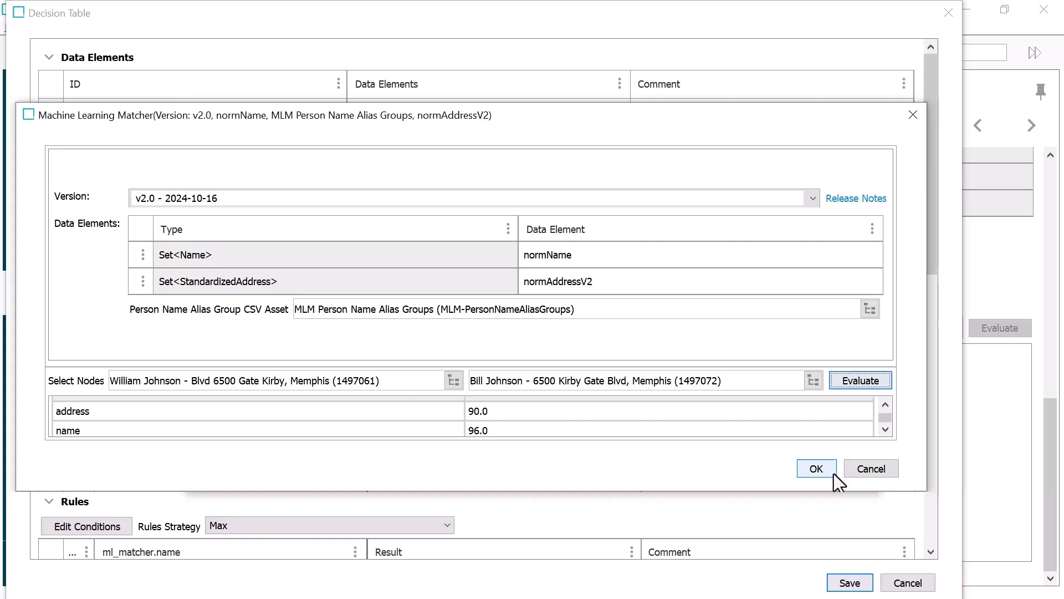
click(816, 468)
click(834, 473)
Replace addressMatcher with ml_matcher.address in the result formula of rule 1.
drag(930, 219, 923, 334)
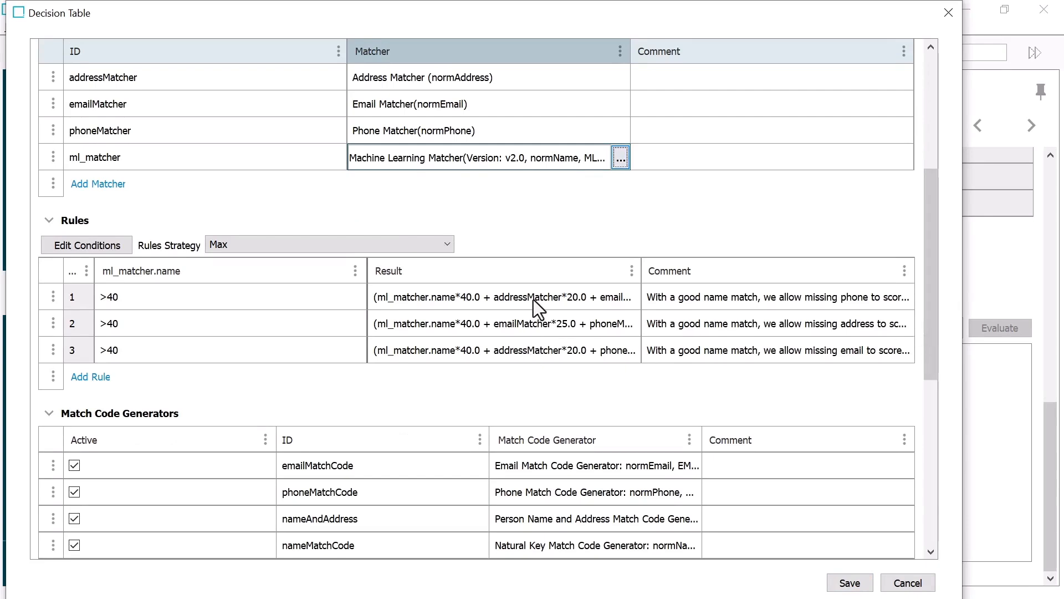
click(464, 297)
double_click(410, 299)
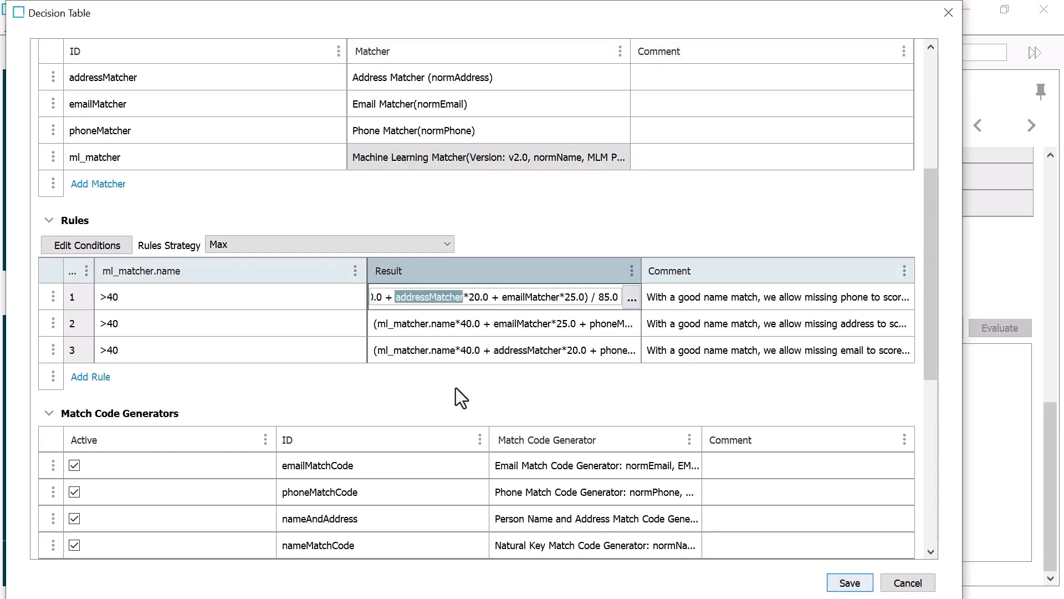
text(ml_mat)
text(cher.address*20.0 + emailM)
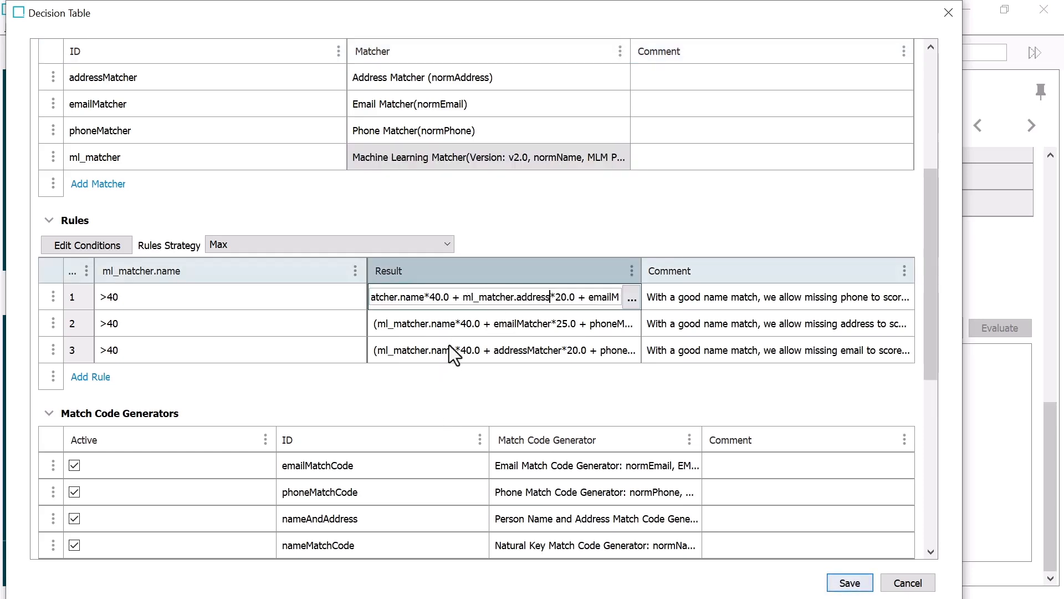
Replace addressMatcher with ml_matcher.address in the result formula of rule 3 and commit the edit.
click(449, 350)
double_click(521, 349)
text(ml_matcher.address)
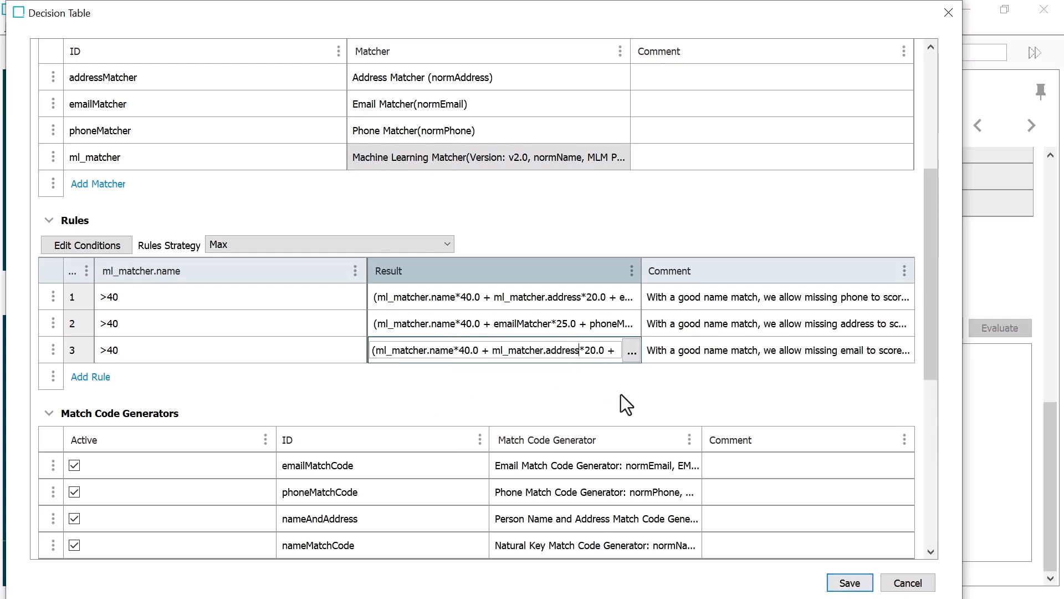
click(717, 354)
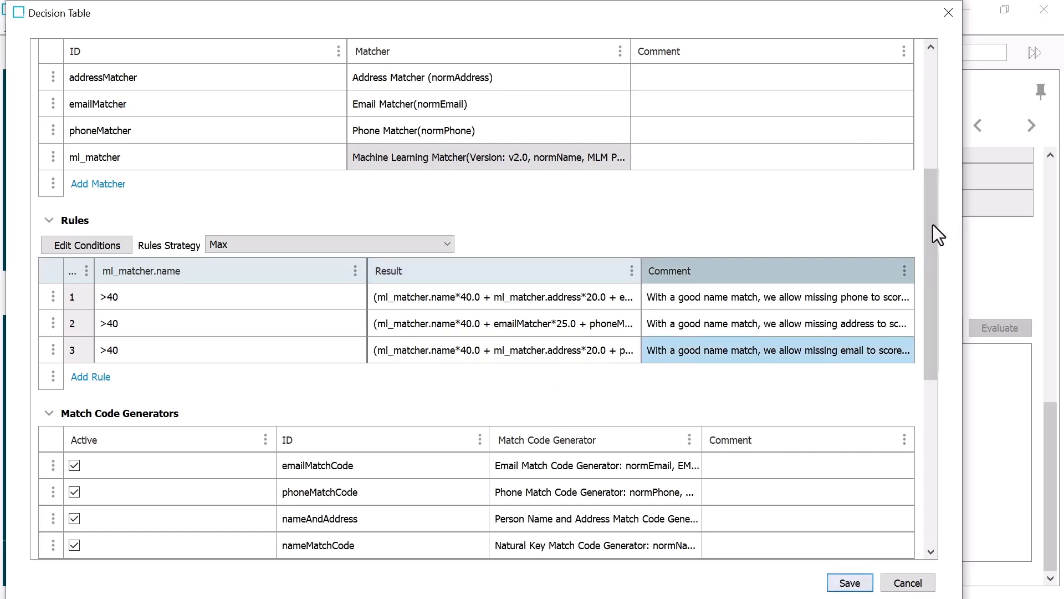
Open the nameAndAddress match code generator and set its Address Normalizer to normAddressV2.
drag(935, 219, 926, 305)
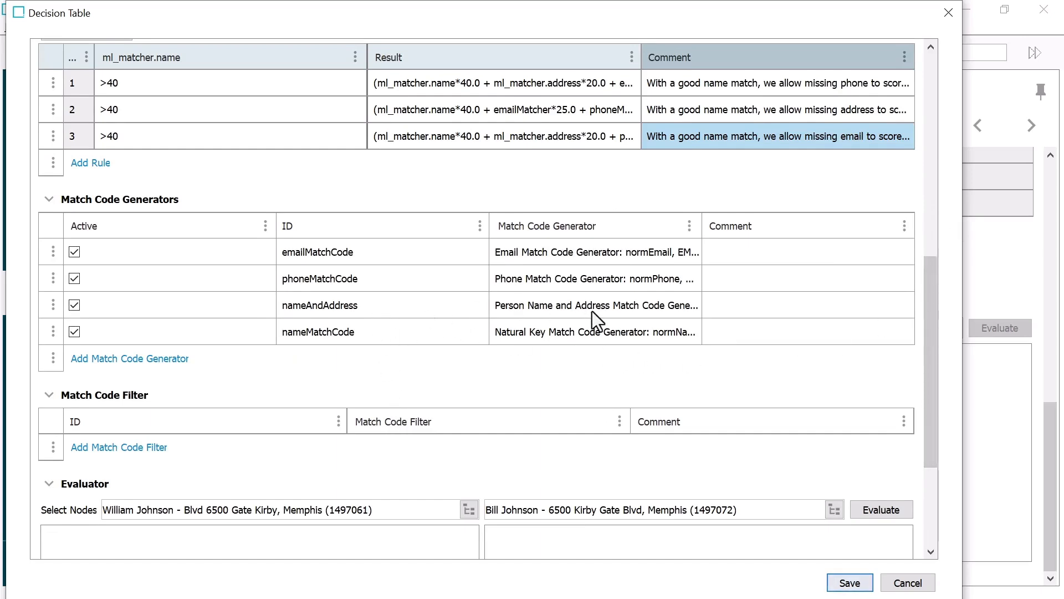
click(633, 310)
click(692, 306)
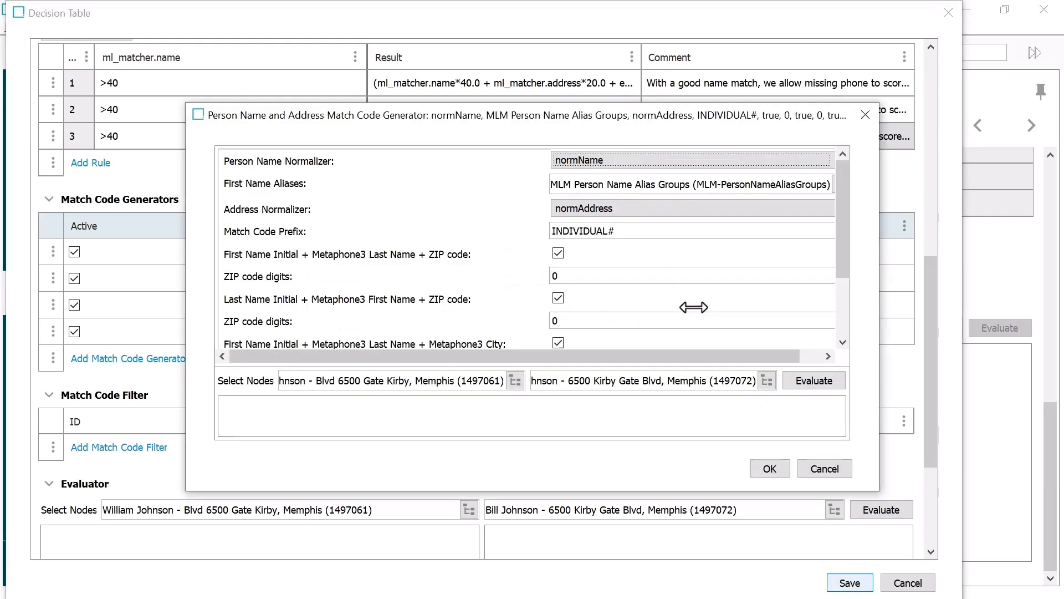
click(643, 207)
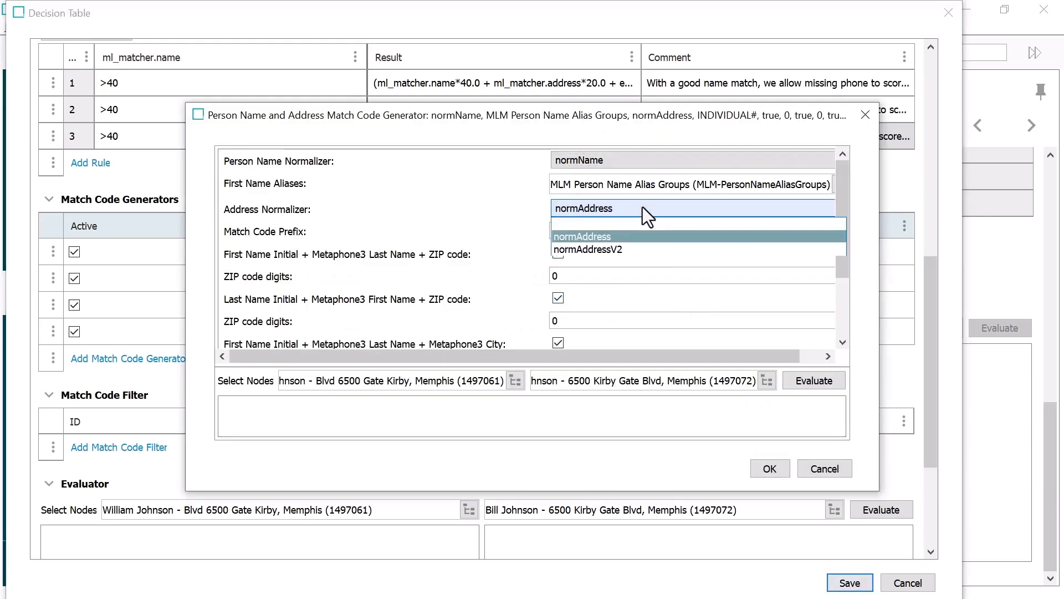
click(635, 249)
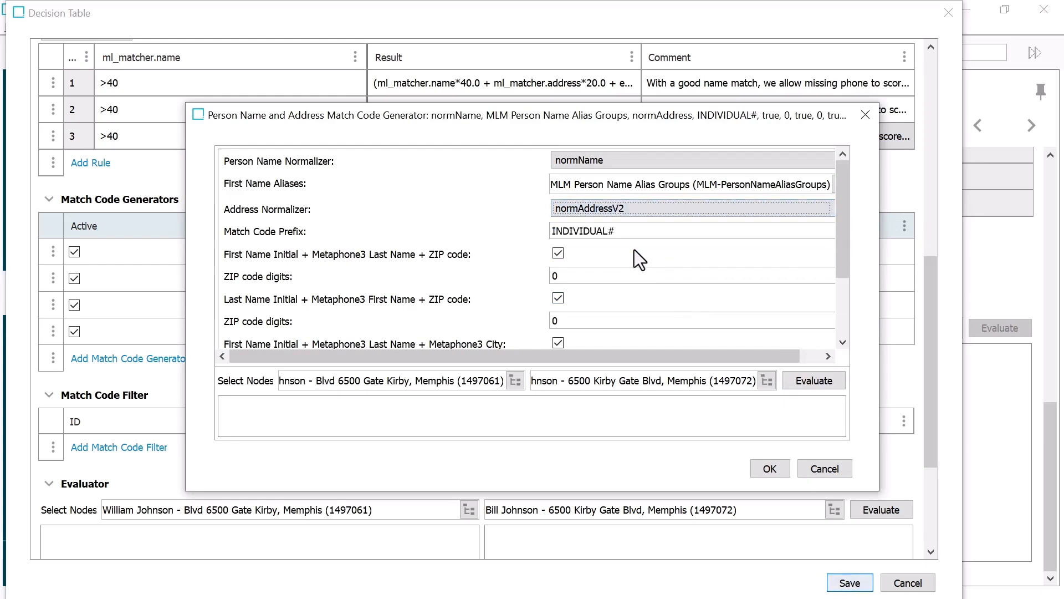
Evaluate the name and address match code generator on the selected nodes, review the match codes in an enlarged dialog, and accept the configuration.
click(822, 379)
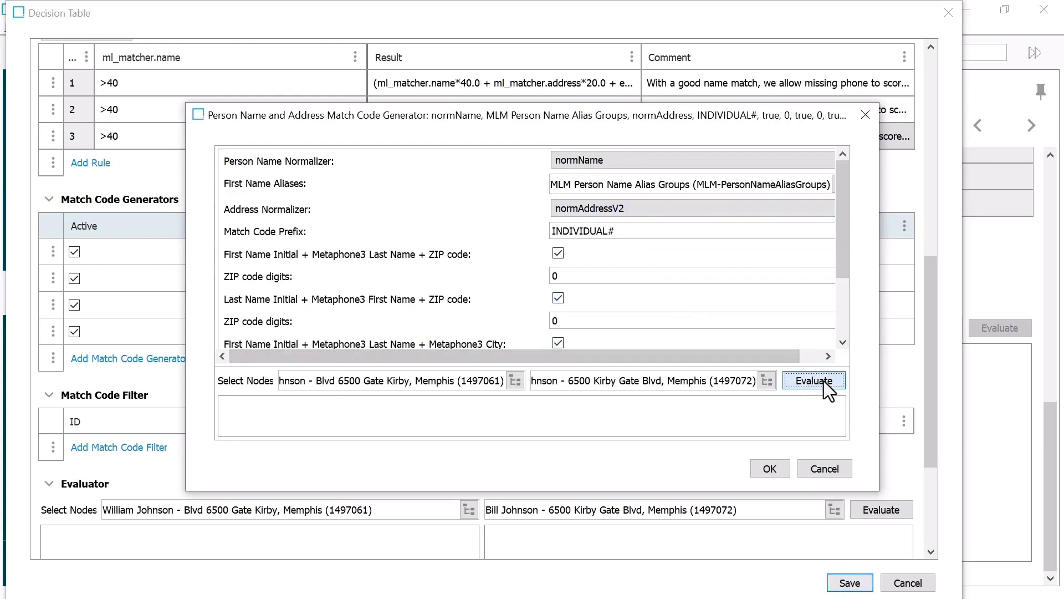
drag(810, 366, 798, 282)
drag(877, 488, 989, 539)
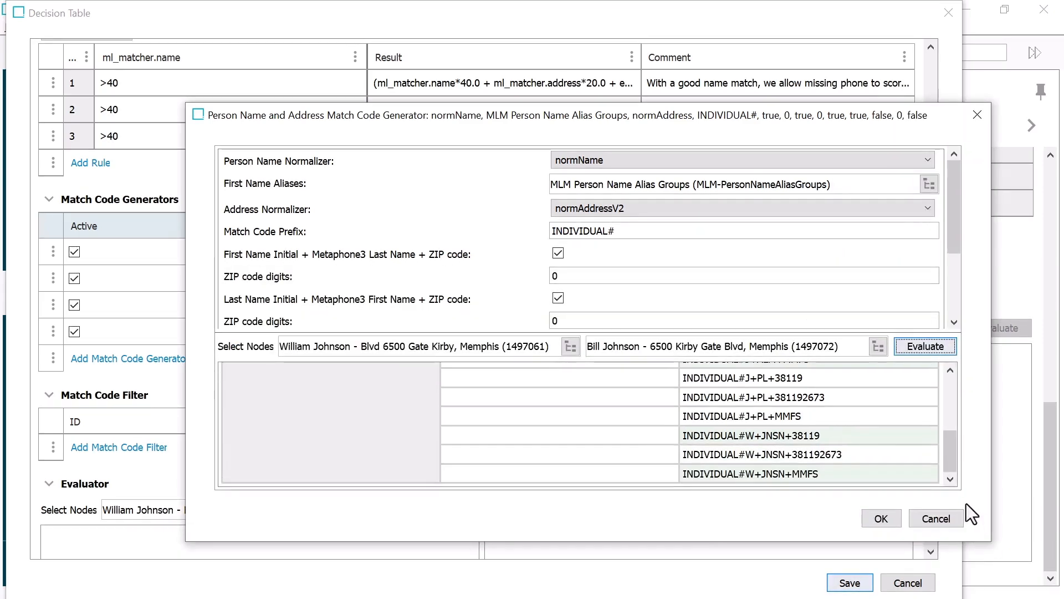
drag(946, 461, 957, 400)
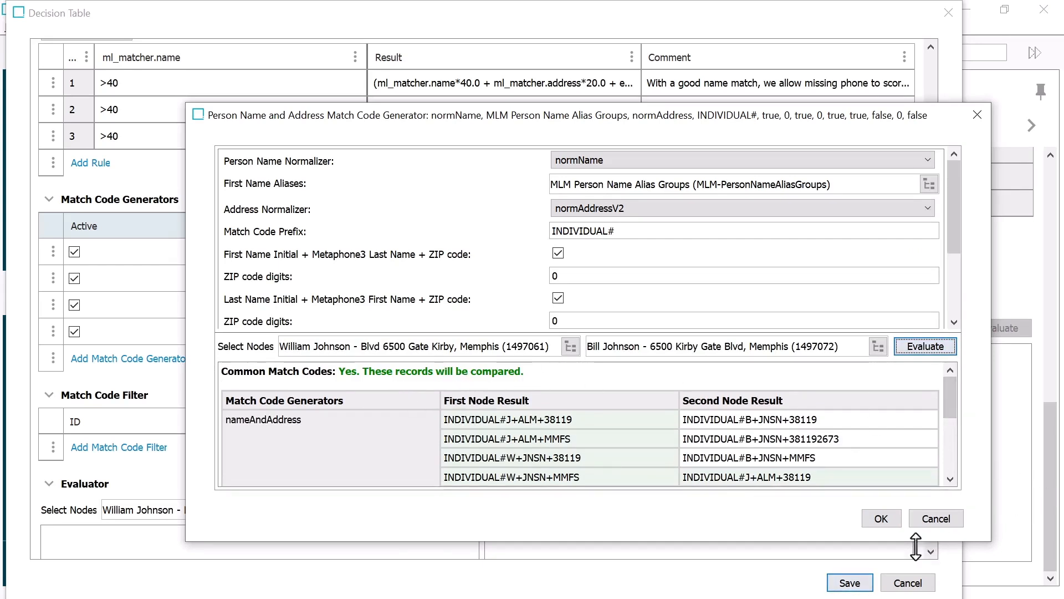
click(882, 519)
Remove the superseded normAddress data element and the addressMatcher matcher from the decision table.
drag(927, 358, 922, 117)
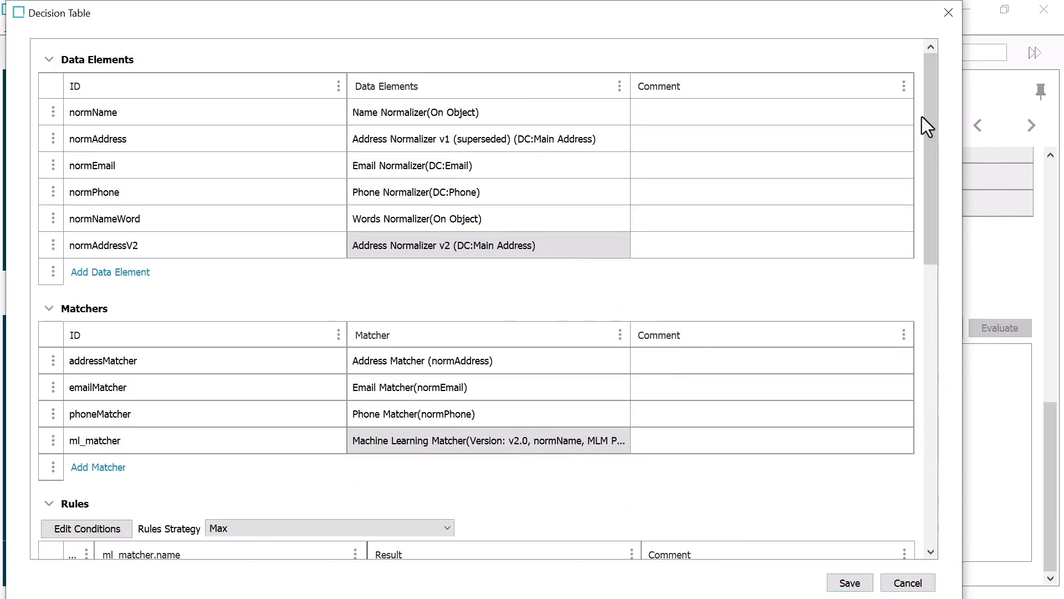
right_click(52, 134)
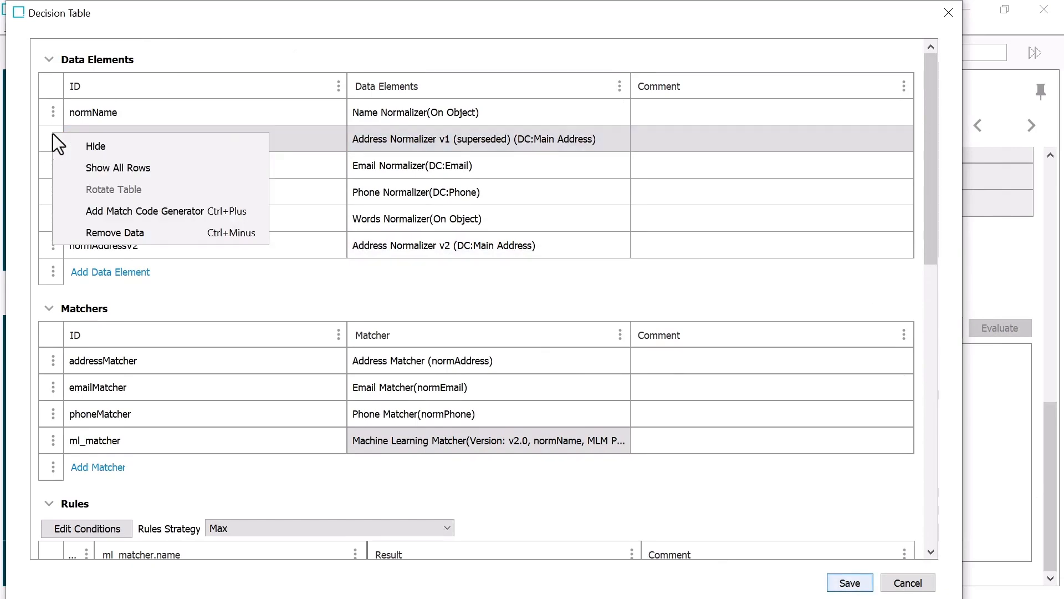
click(131, 232)
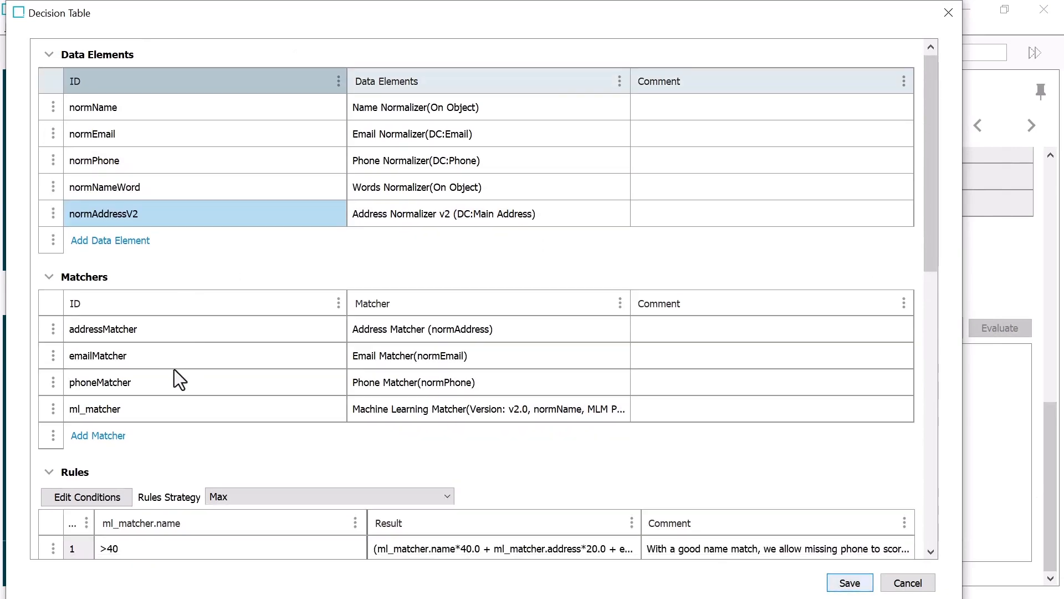
click(159, 331)
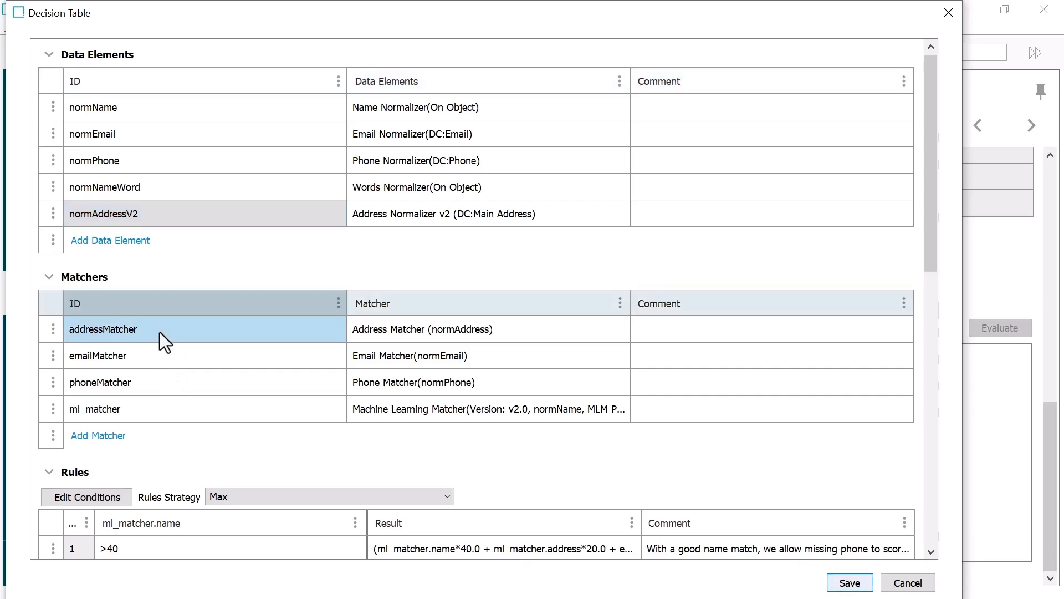
click(53, 331)
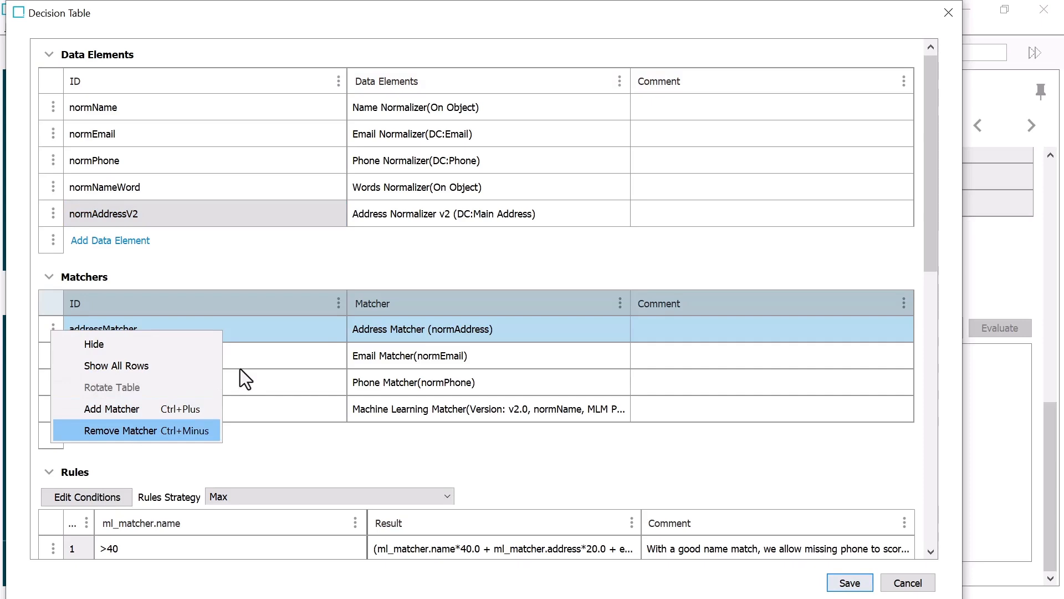
key(Return)
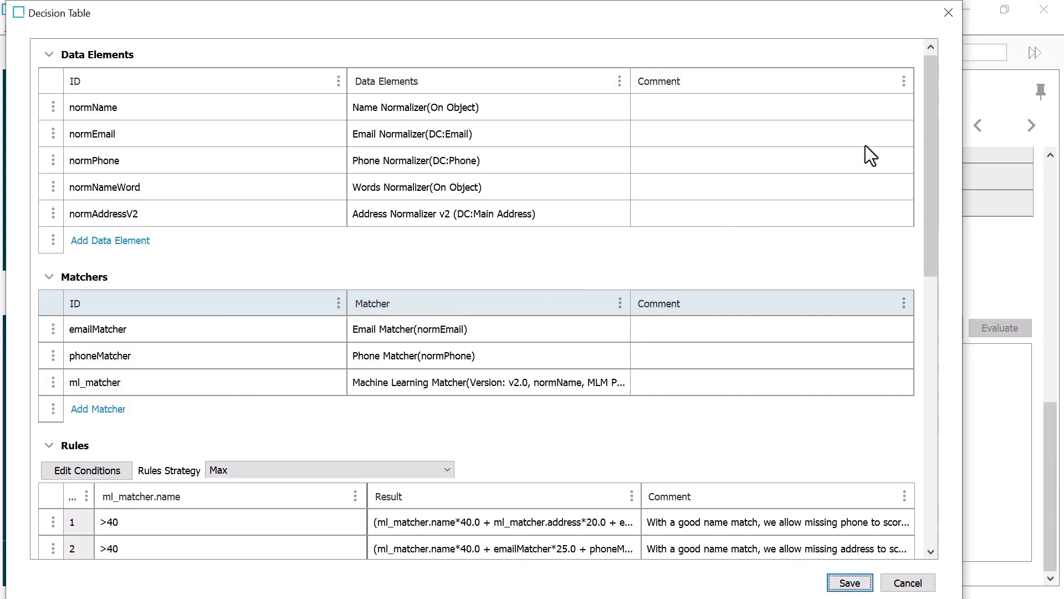
Evaluate the full decision table on the two selected nodes and save the updated match criteria.
drag(925, 113, 919, 407)
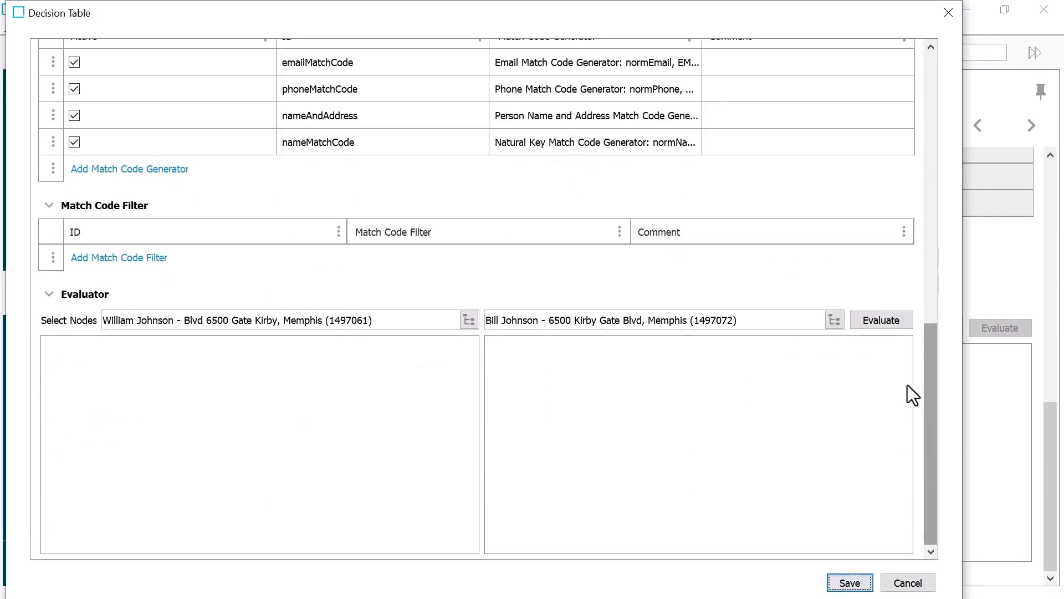
click(894, 320)
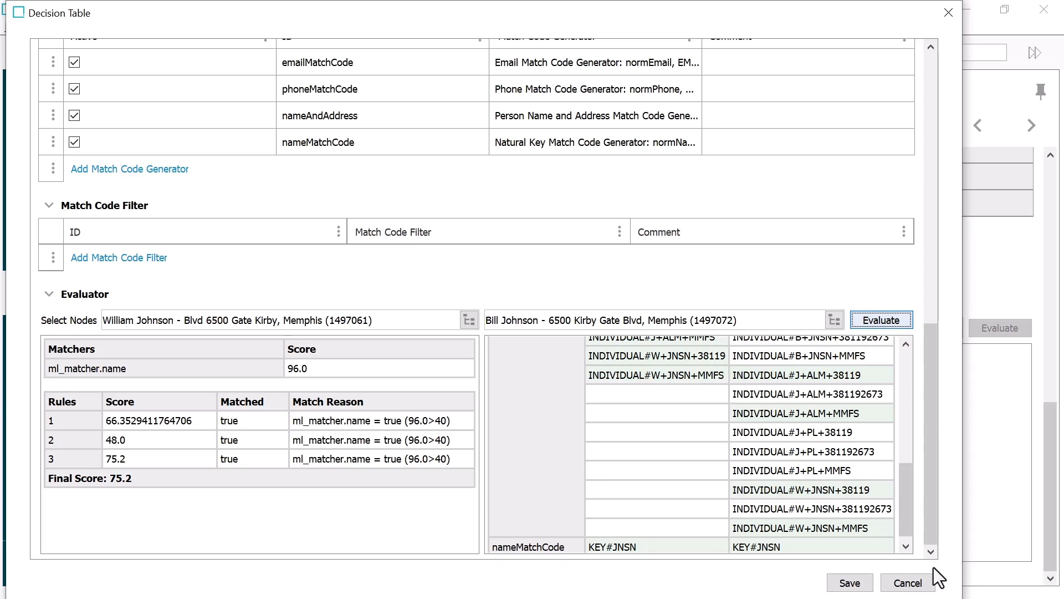
click(971, 437)
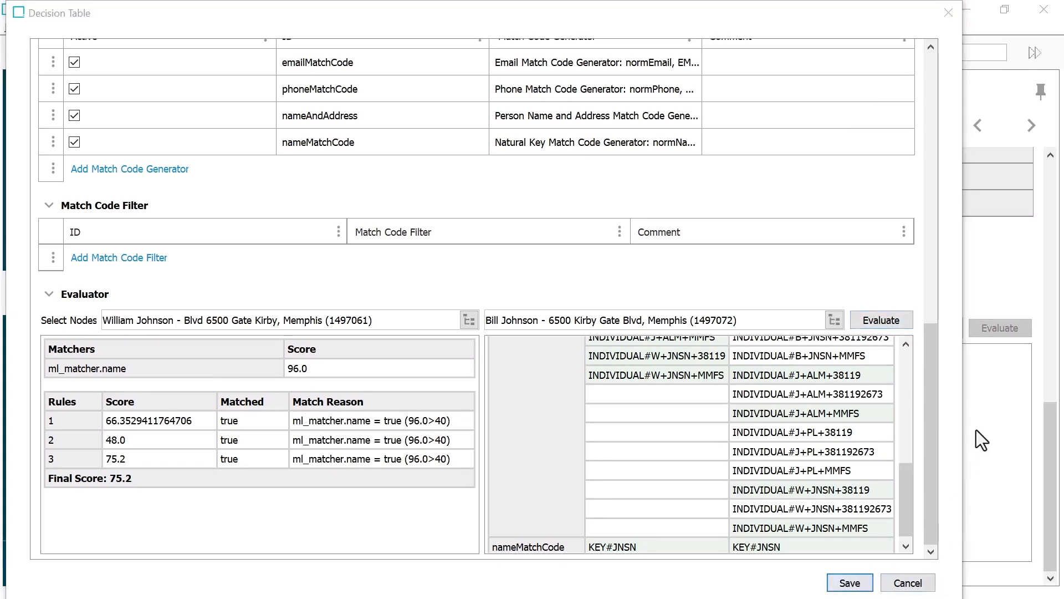
click(850, 582)
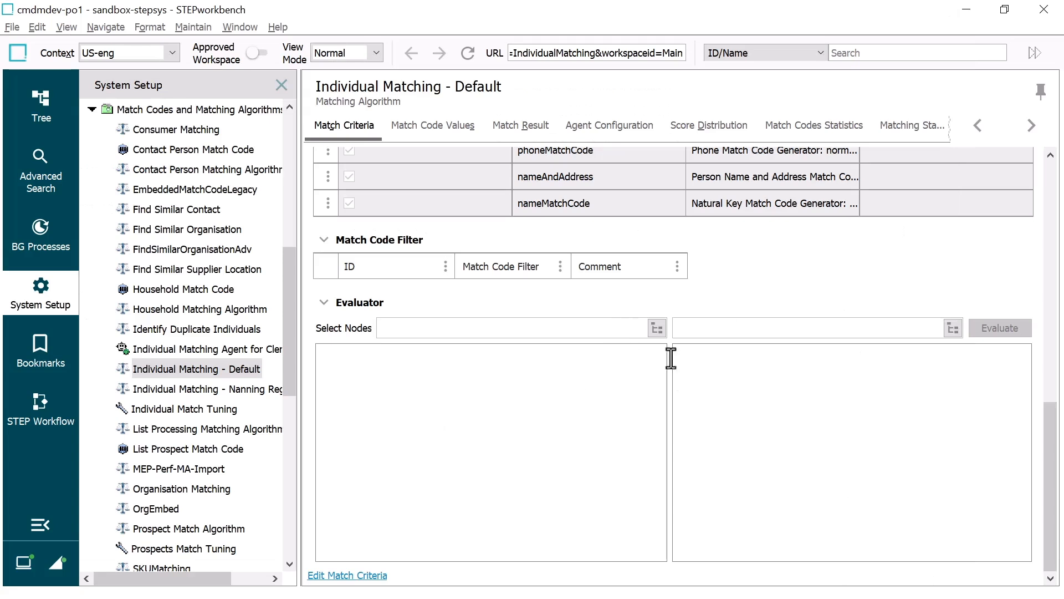